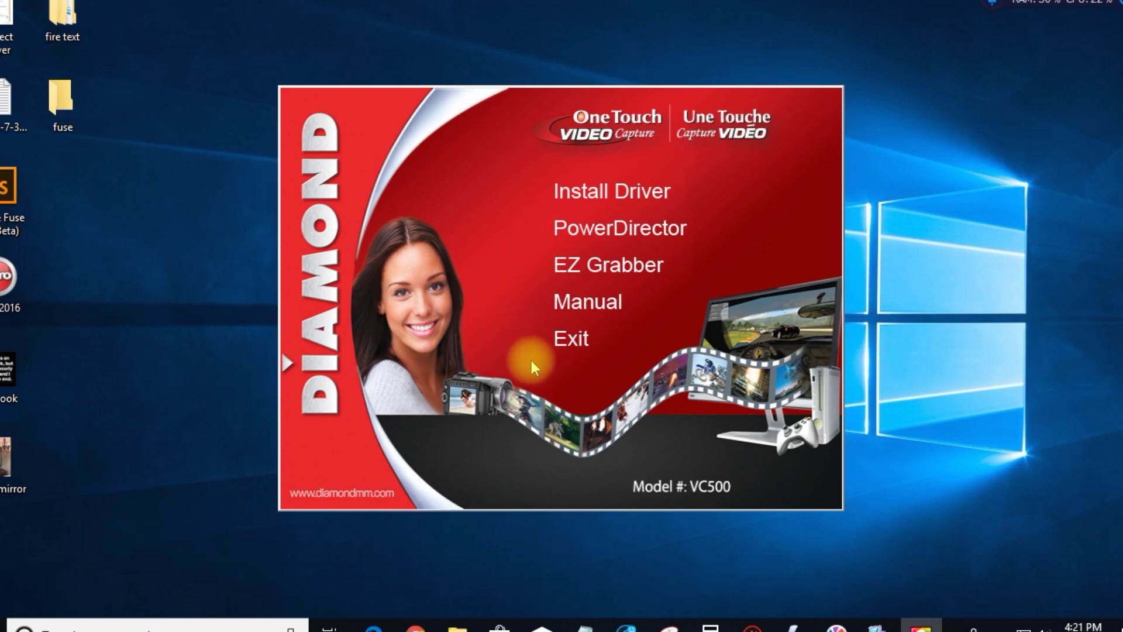
# Exit the Diamond installer and configure the EZ Grabber video setup with the Composite source and NTSC_M format.
pyautogui.click(572, 338)
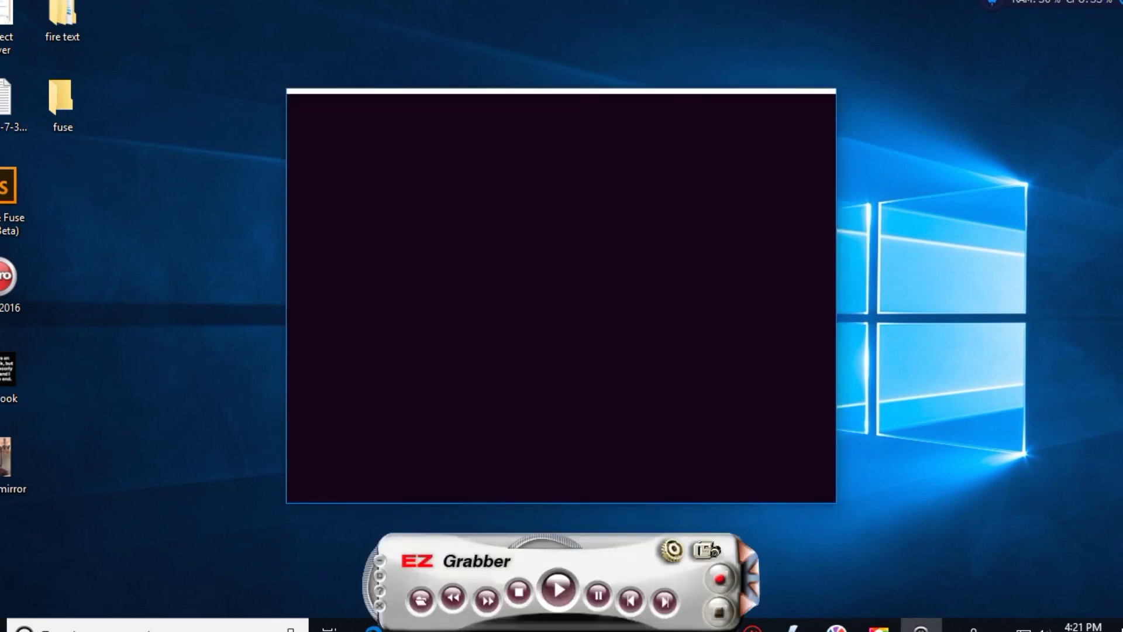
pyautogui.click(673, 551)
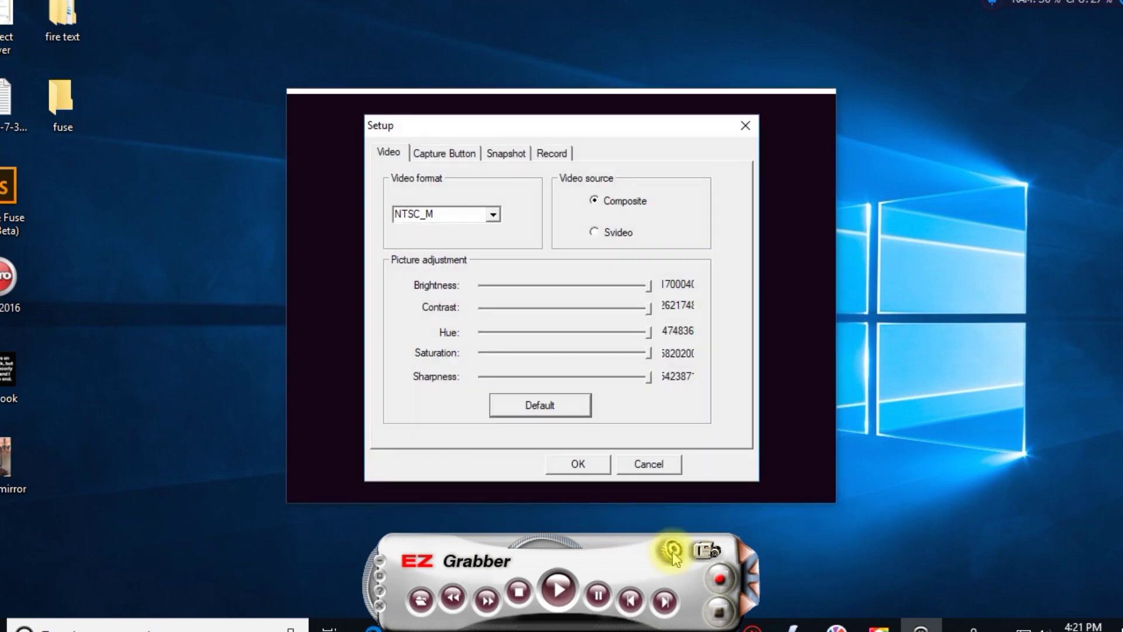
pyautogui.click(389, 159)
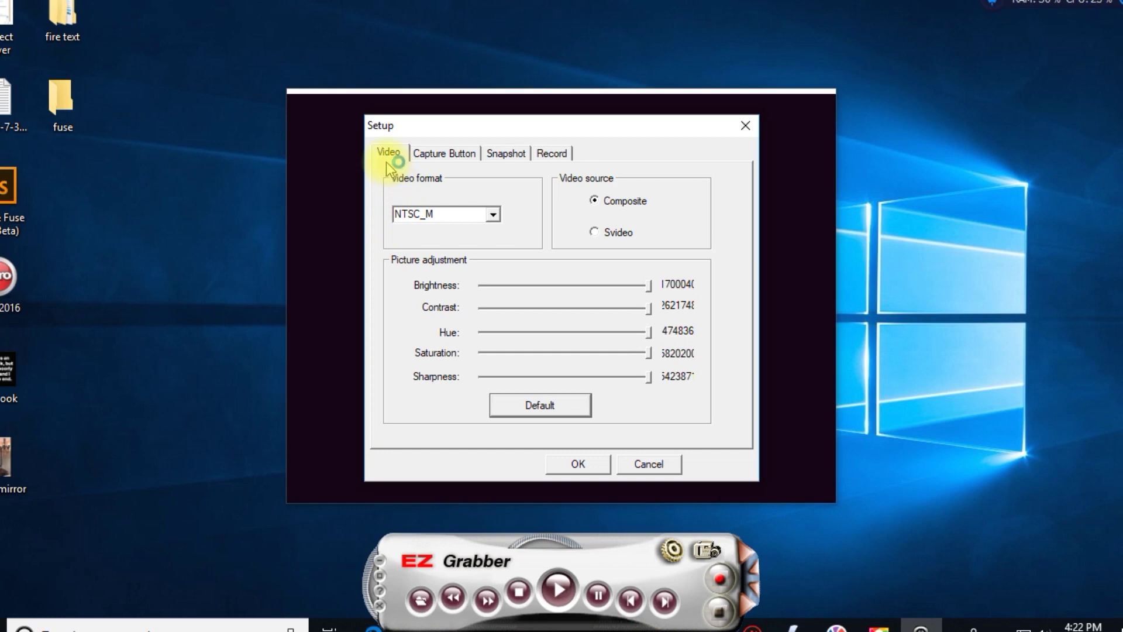
pyautogui.click(594, 202)
pyautogui.click(643, 207)
pyautogui.click(492, 214)
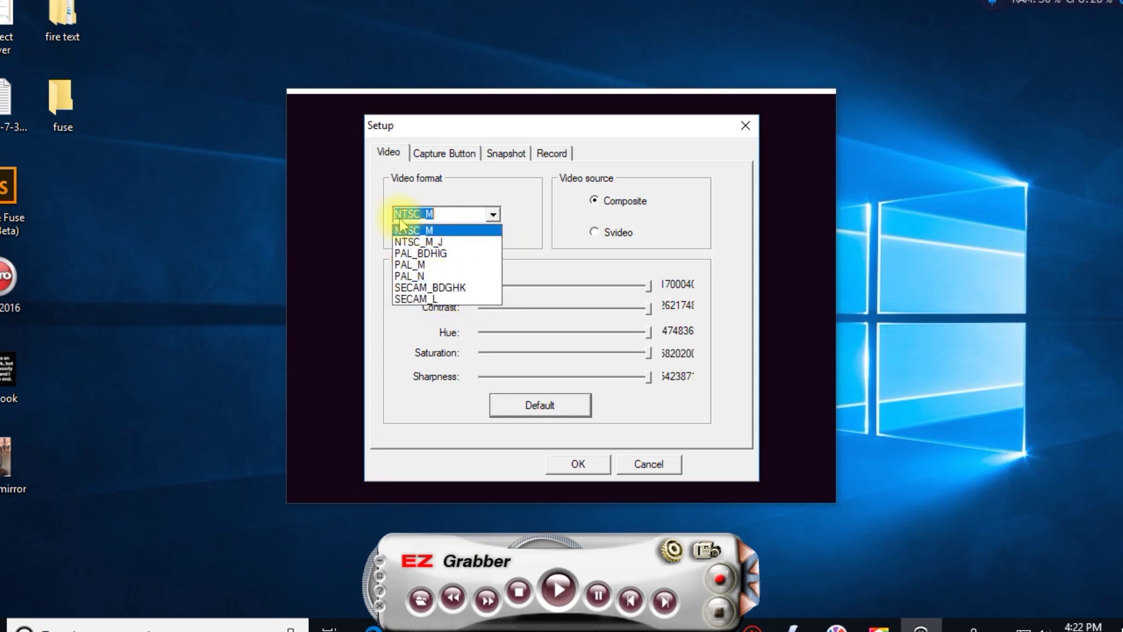
pyautogui.click(488, 193)
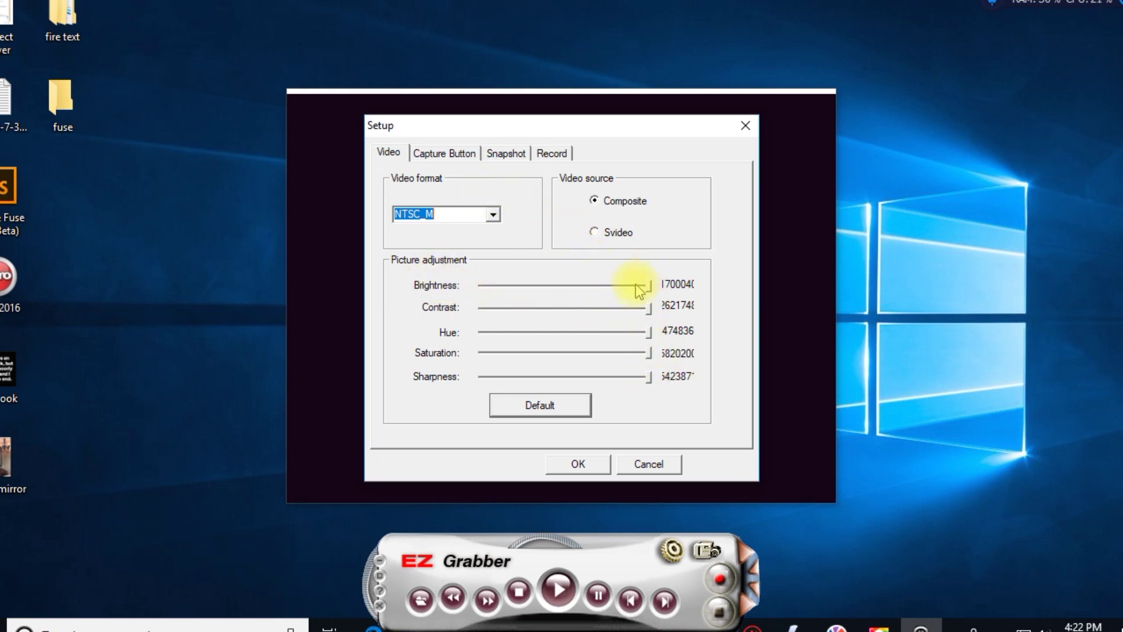
# Review the capture button, snapshot and record settings, including the recording format and save folder, and accept the setup.
pyautogui.click(455, 154)
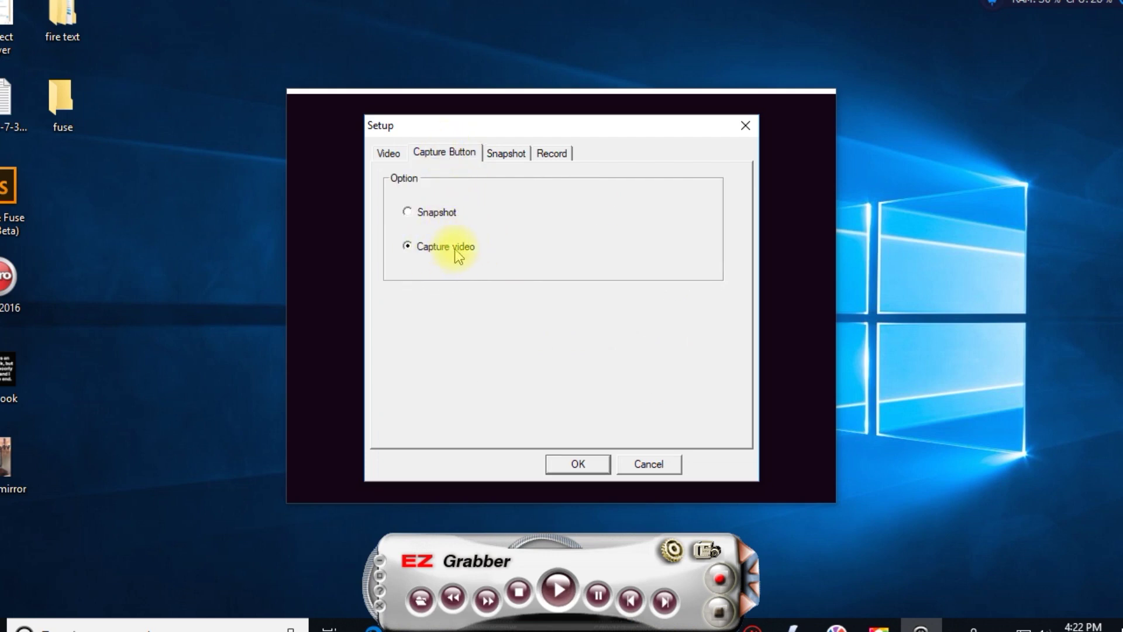
pyautogui.click(504, 155)
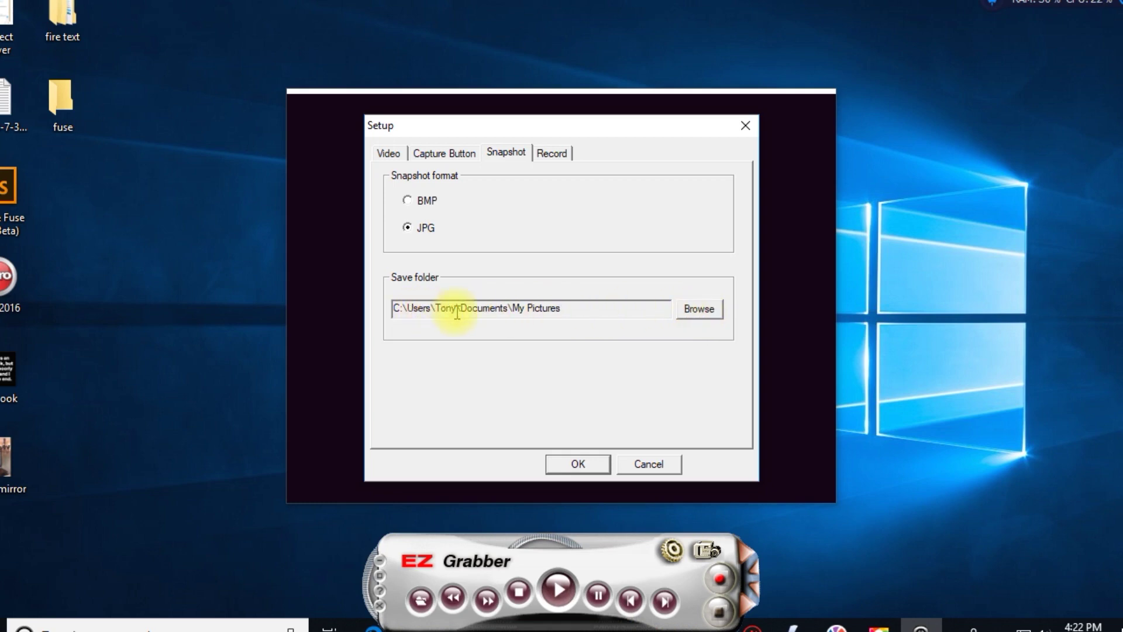
pyautogui.click(553, 153)
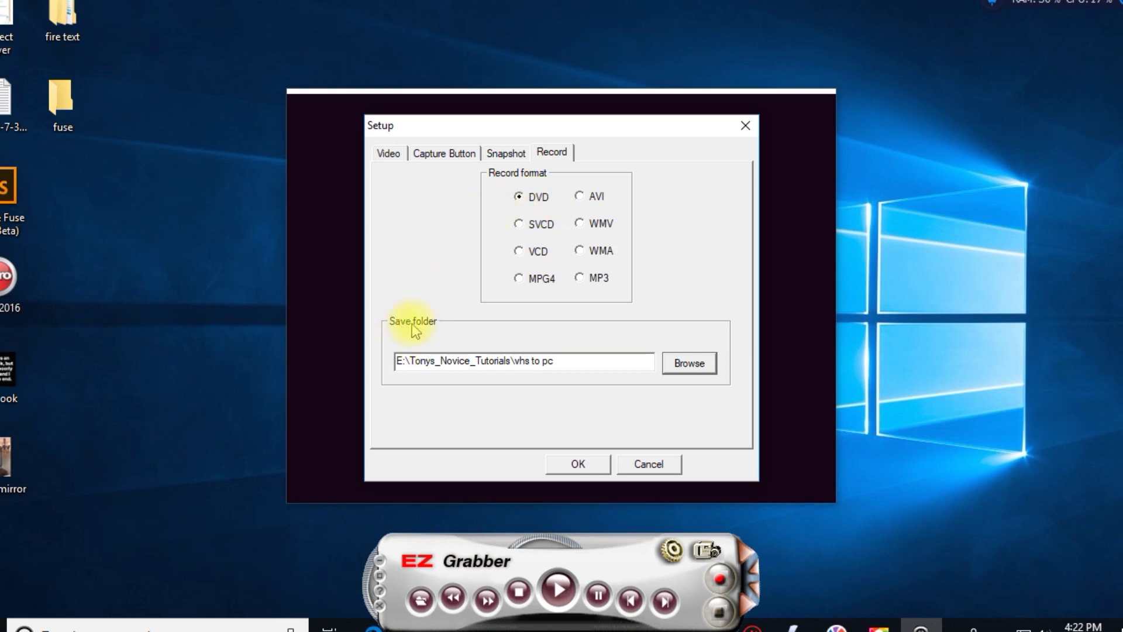
pyautogui.click(578, 465)
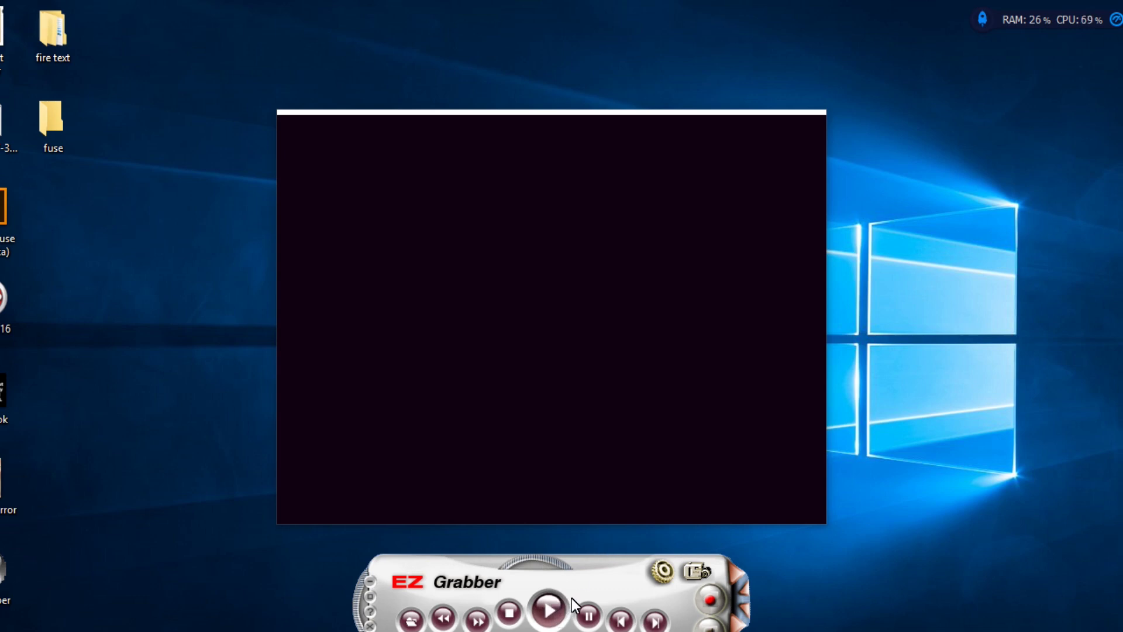
# Record about 20 seconds of the VHS playback, stop the capture and dismiss EZ Grabber.
pyautogui.moveTo(637, 566); pyautogui.dragTo(637, 546)
pyautogui.click(708, 578)
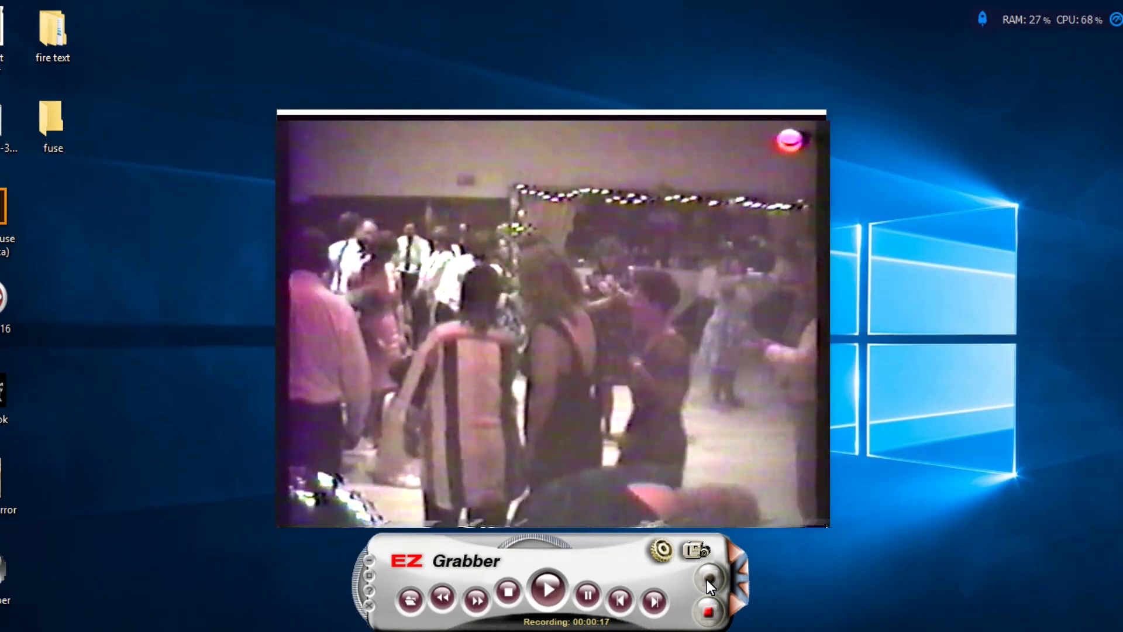
pyautogui.click(707, 613)
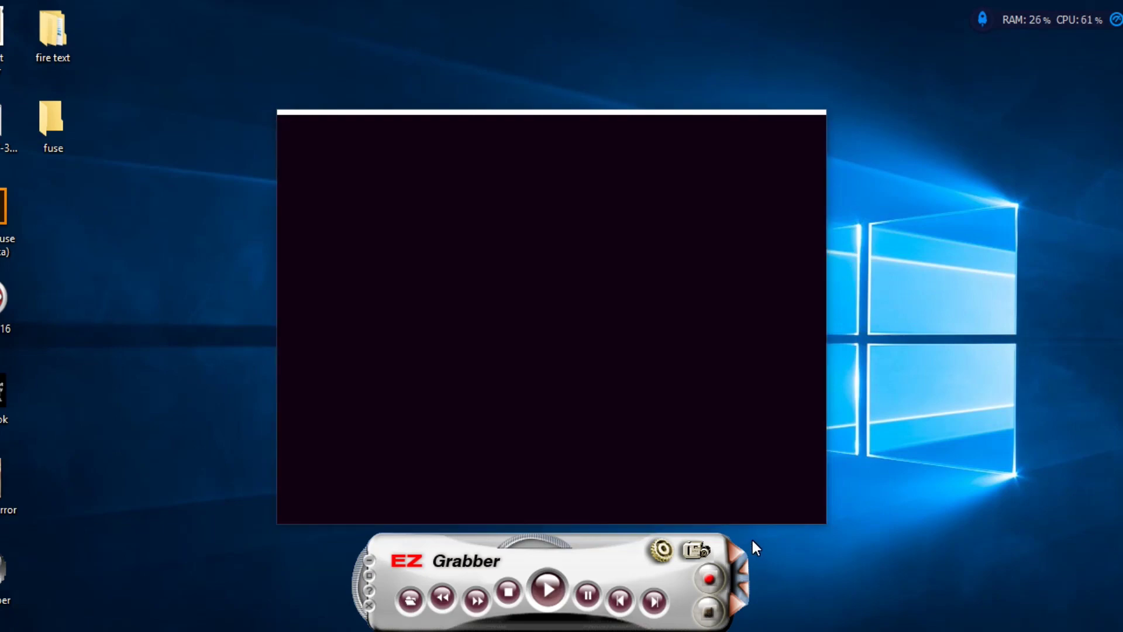
pyautogui.click(369, 604)
# Open the "vhs to pc" folder inside the tutorials folder on the 2-TB (E:) drive in File Explorer.
pyautogui.press('super+e')
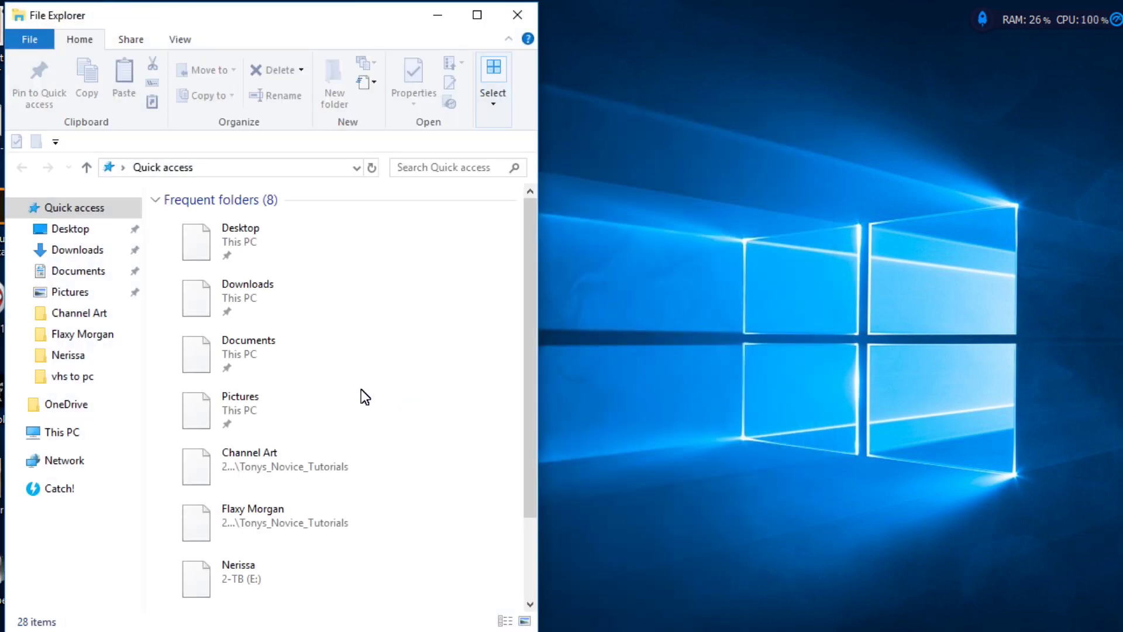
pyautogui.scroll(-2, 82, 538)
pyautogui.click(86, 565)
pyautogui.scroll(-3, 283, 472)
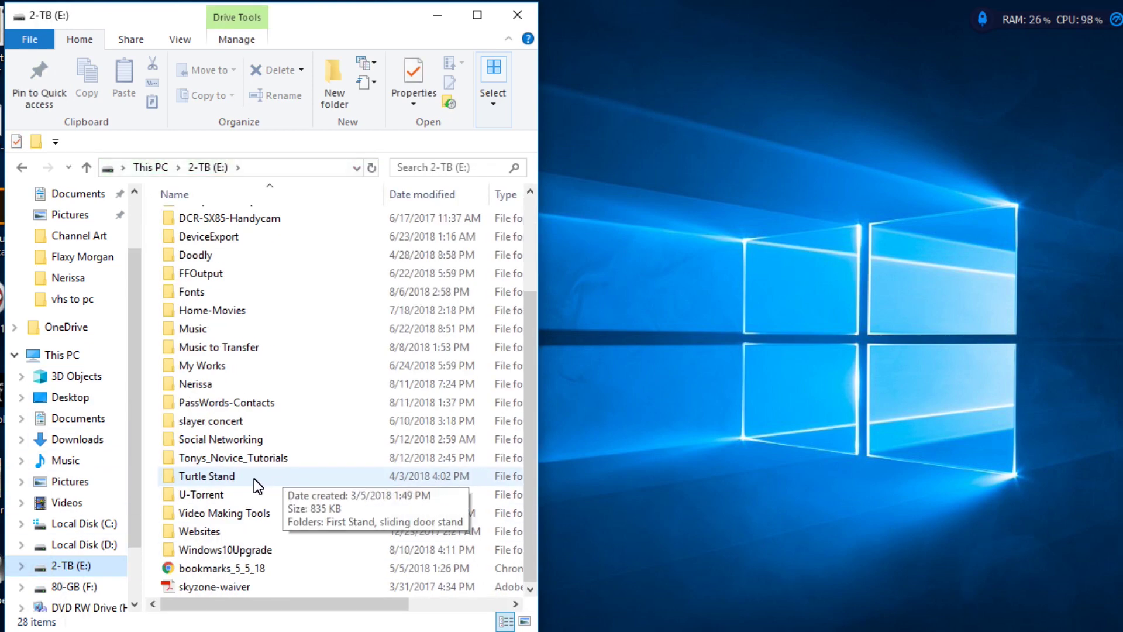
pyautogui.doubleClick(241, 459)
pyautogui.click(223, 477)
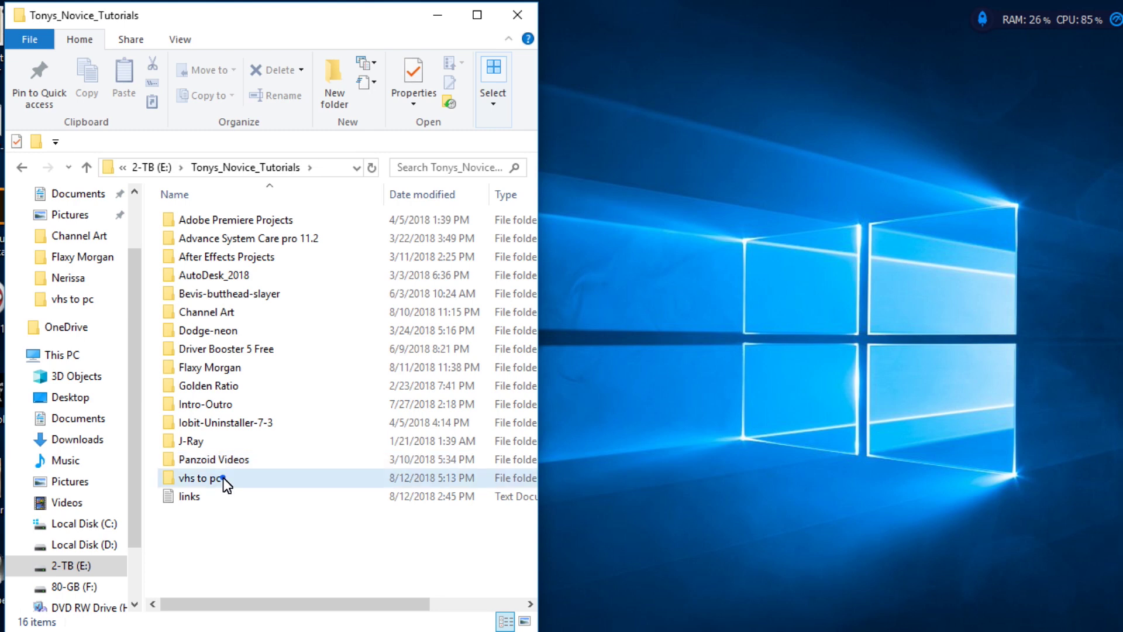
pyautogui.doubleClick(223, 478)
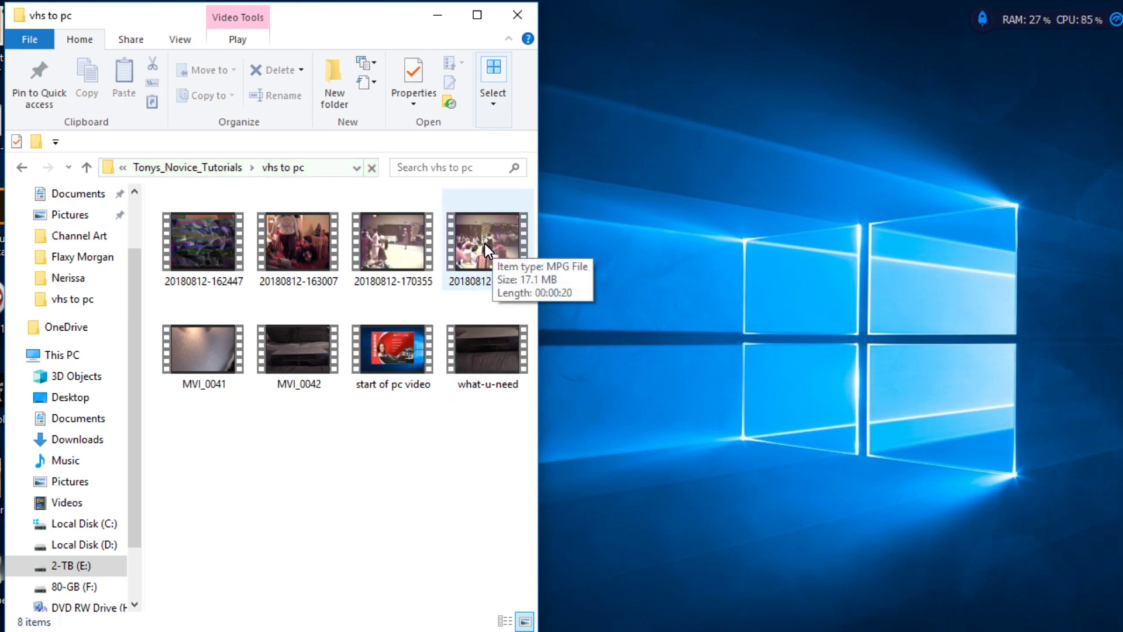
pyautogui.doubleClick(484, 244)
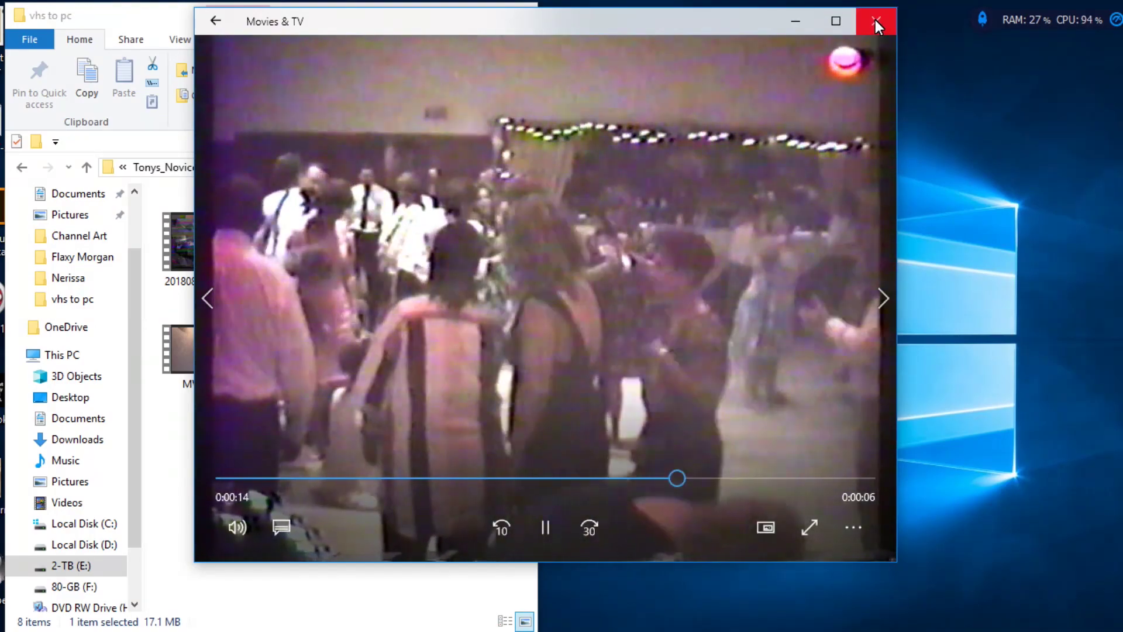
pyautogui.click(875, 20)
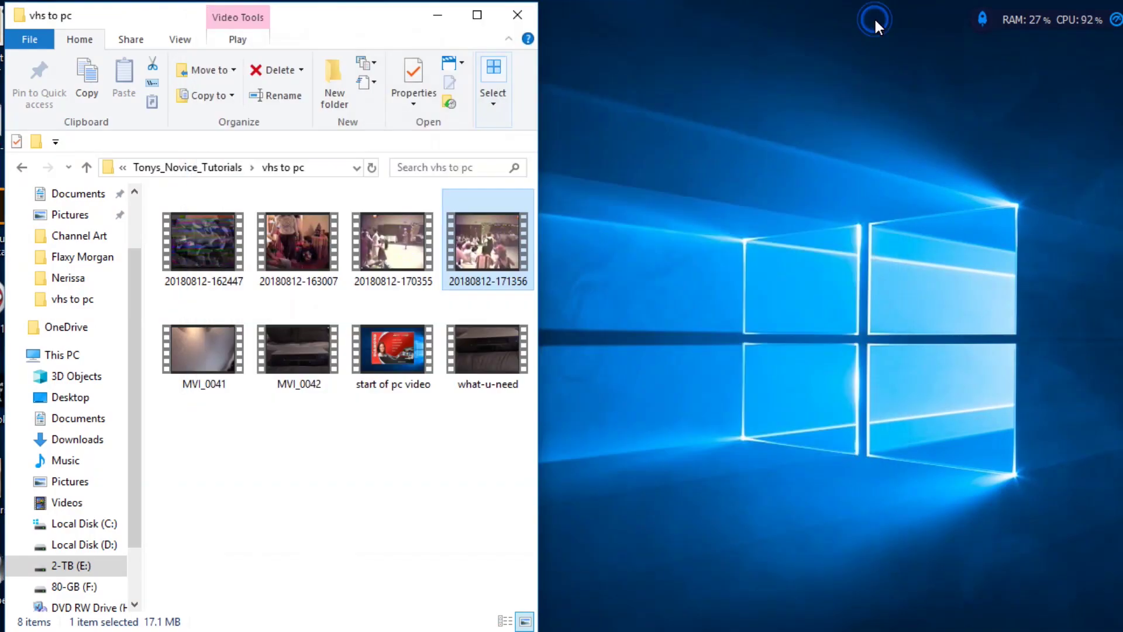
pyautogui.click(514, 15)
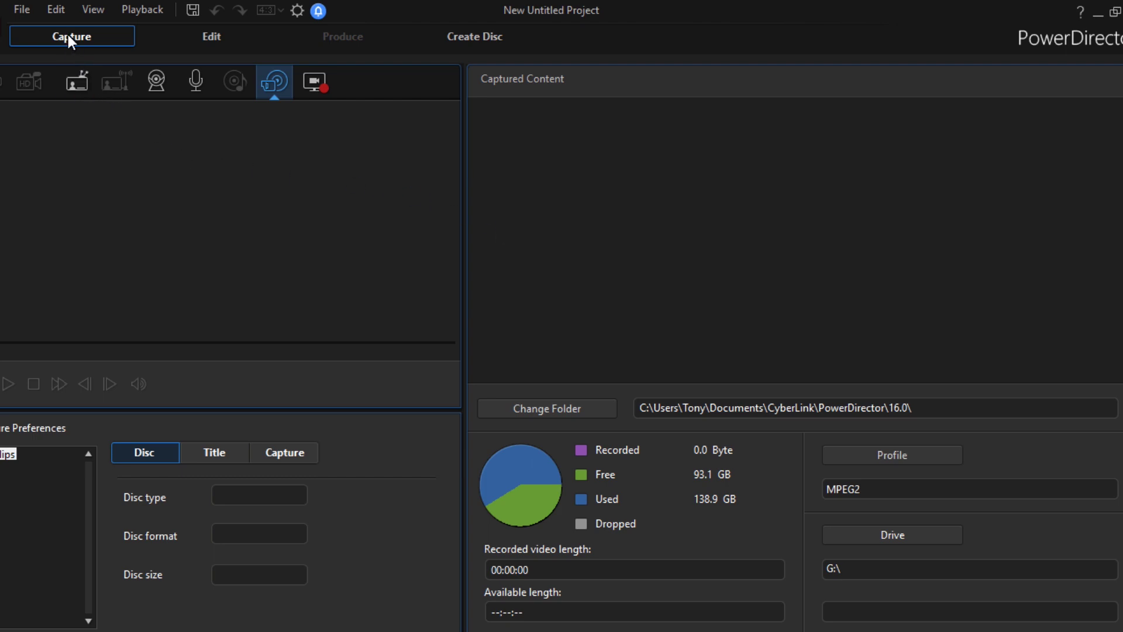
pyautogui.click(213, 35)
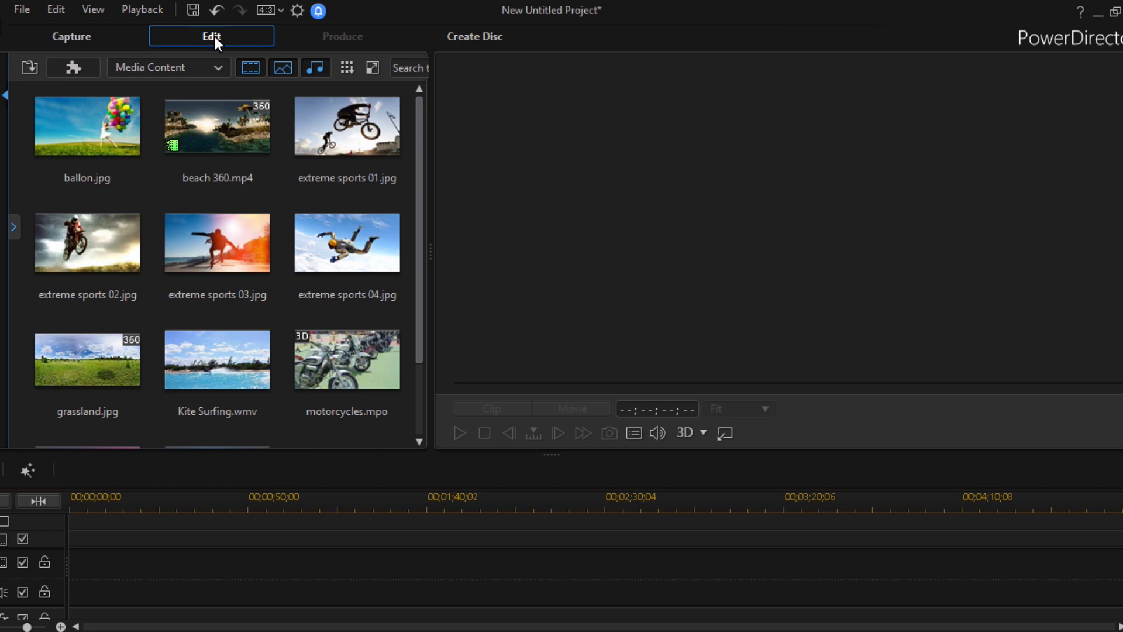
pyautogui.click(28, 65)
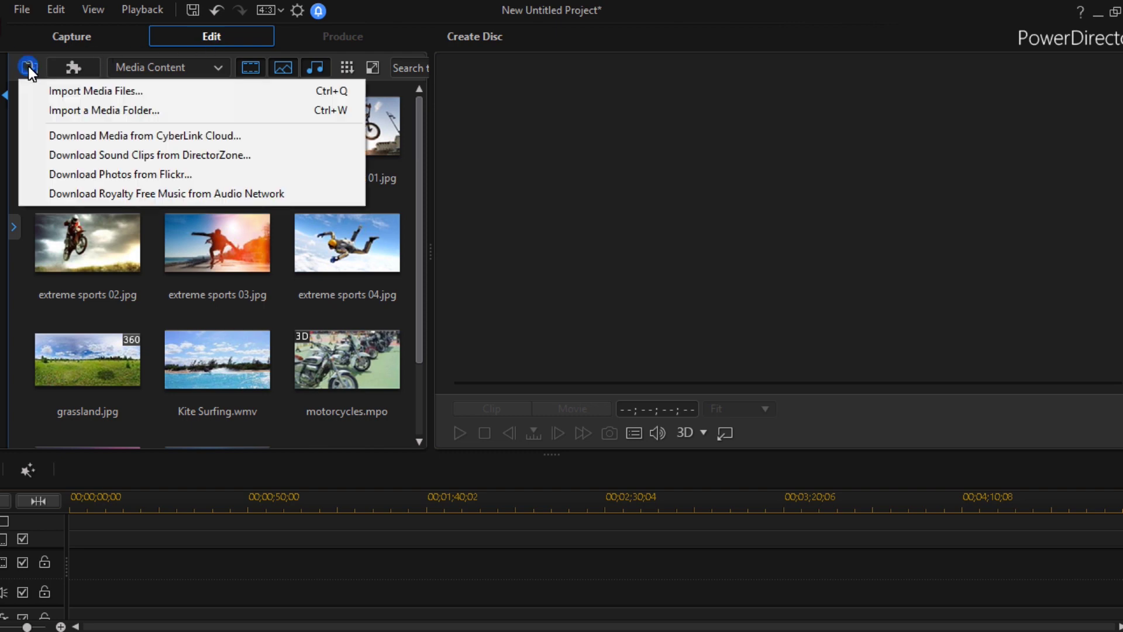
pyautogui.click(58, 92)
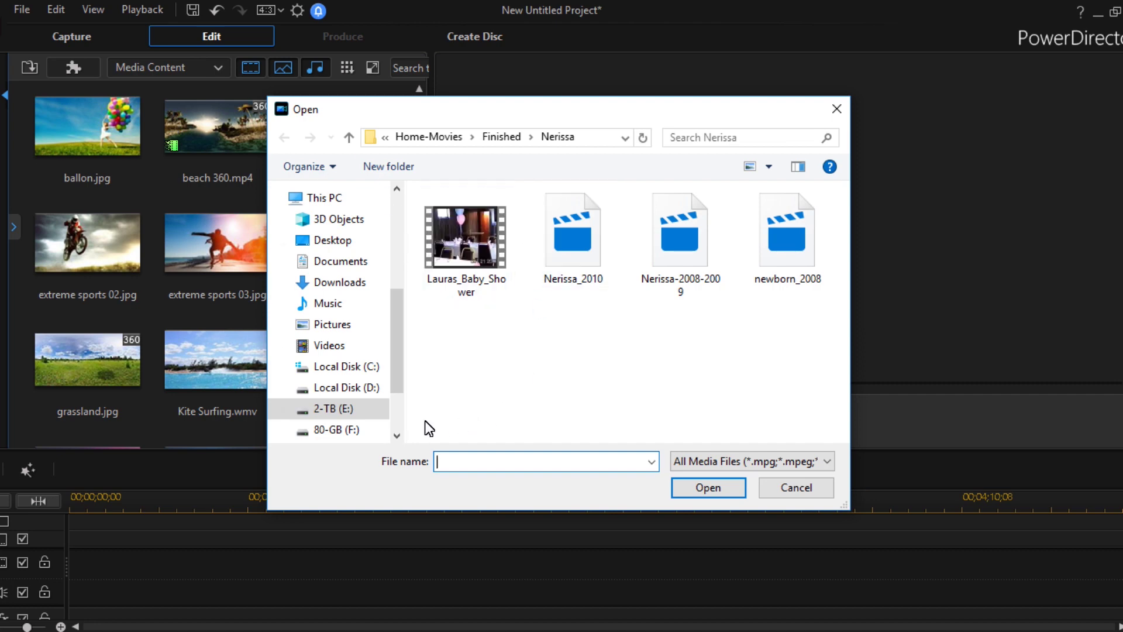
pyautogui.click(332, 409)
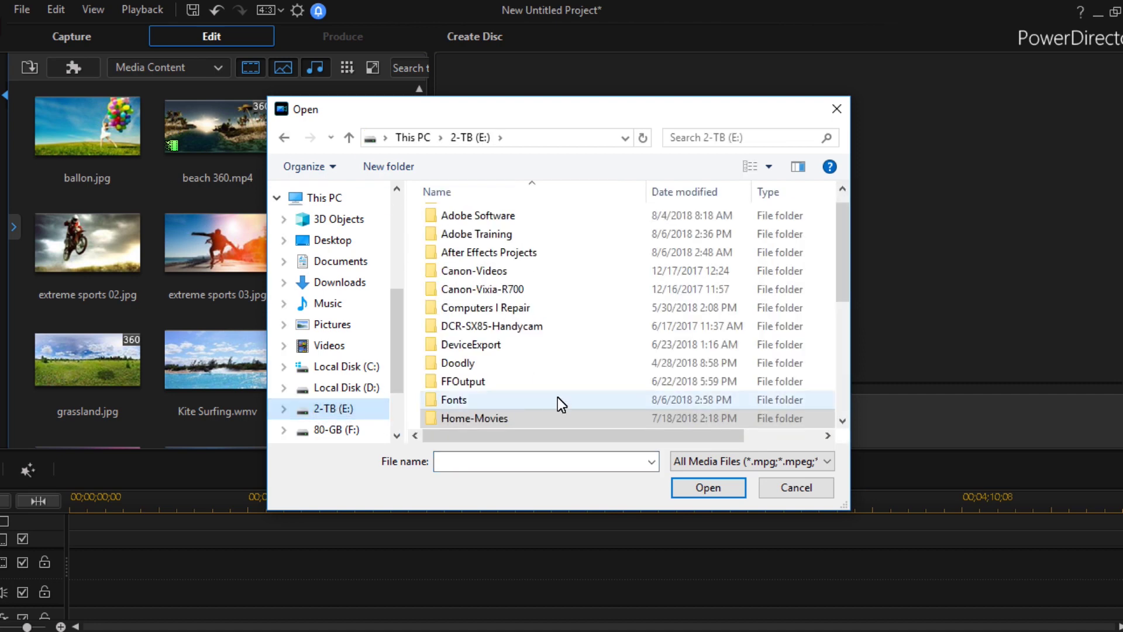
pyautogui.scroll(-5, 561, 391)
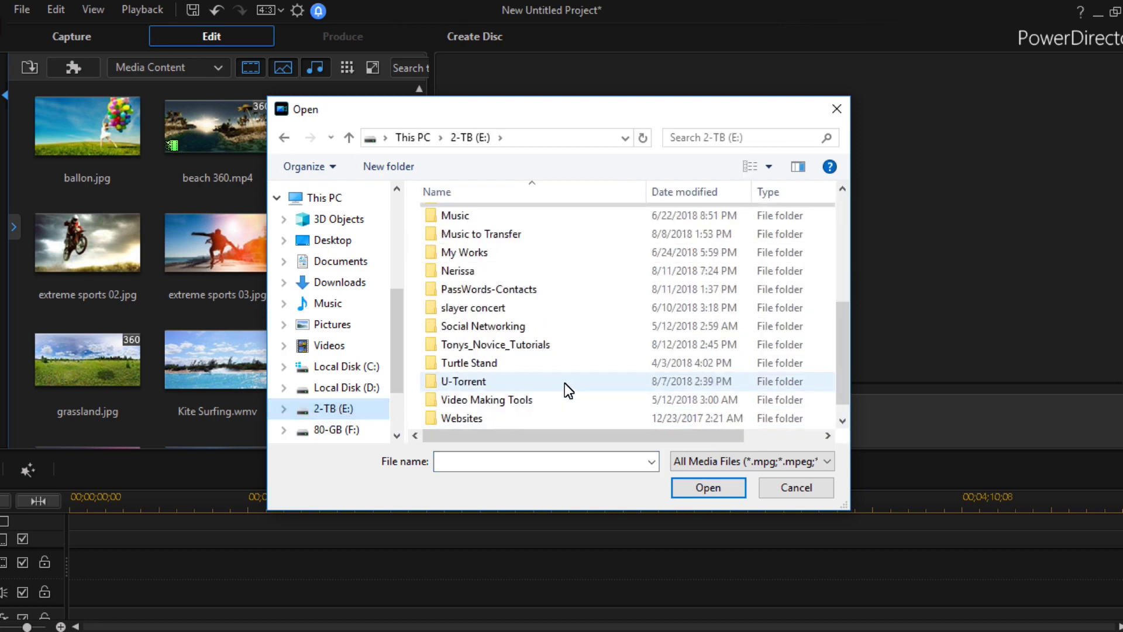
pyautogui.doubleClick(524, 346)
pyautogui.scroll(-1, 525, 348)
pyautogui.doubleClick(486, 419)
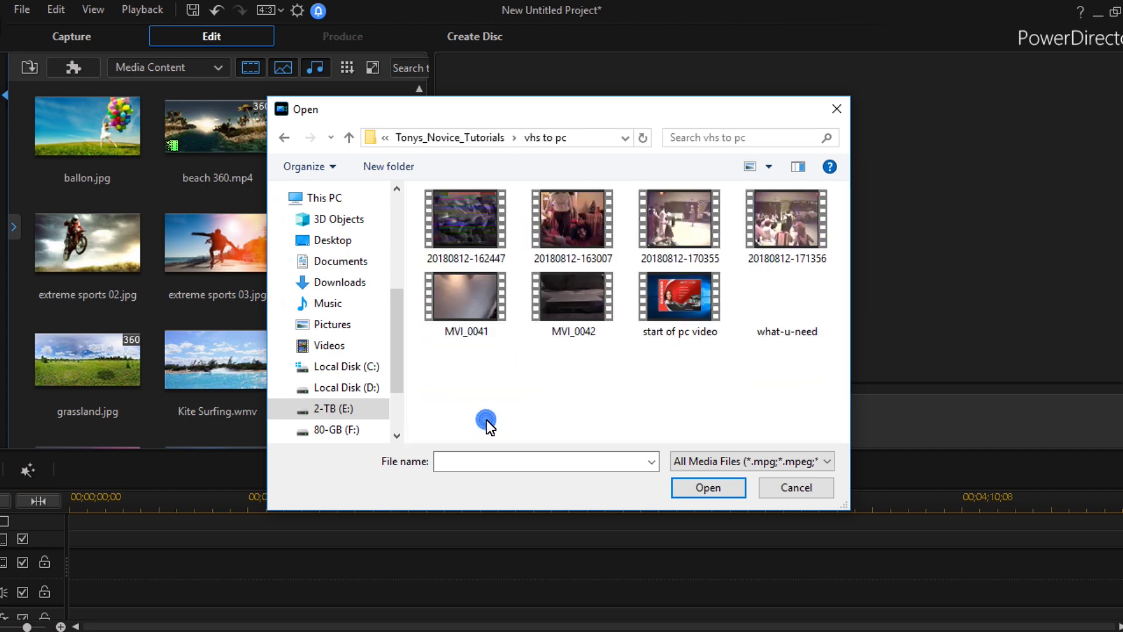
pyautogui.click(777, 208)
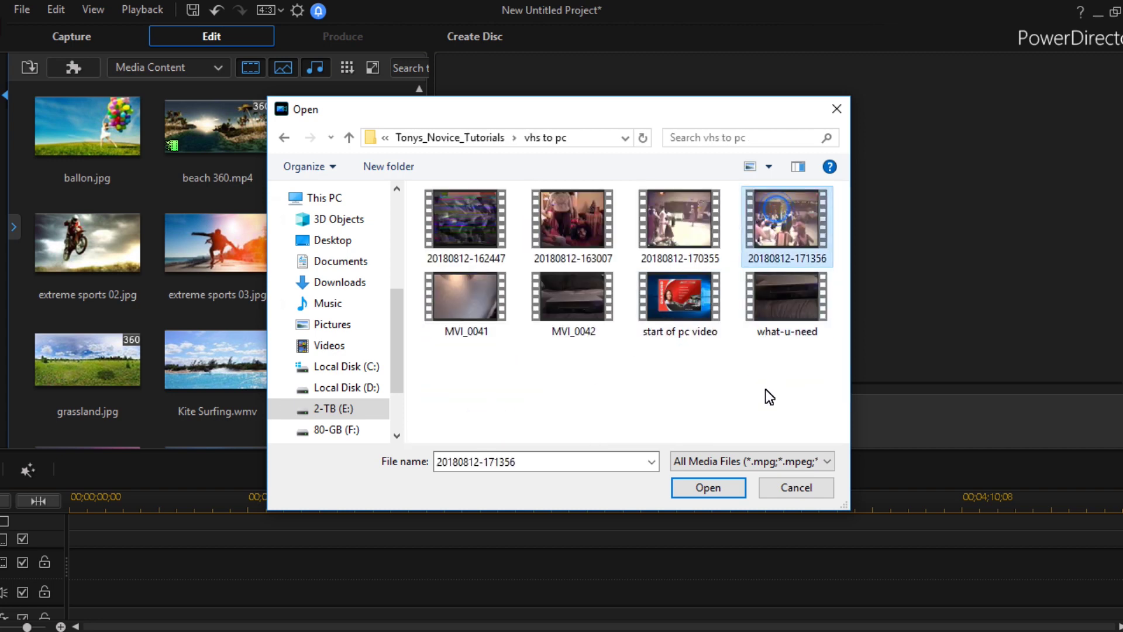
pyautogui.click(708, 485)
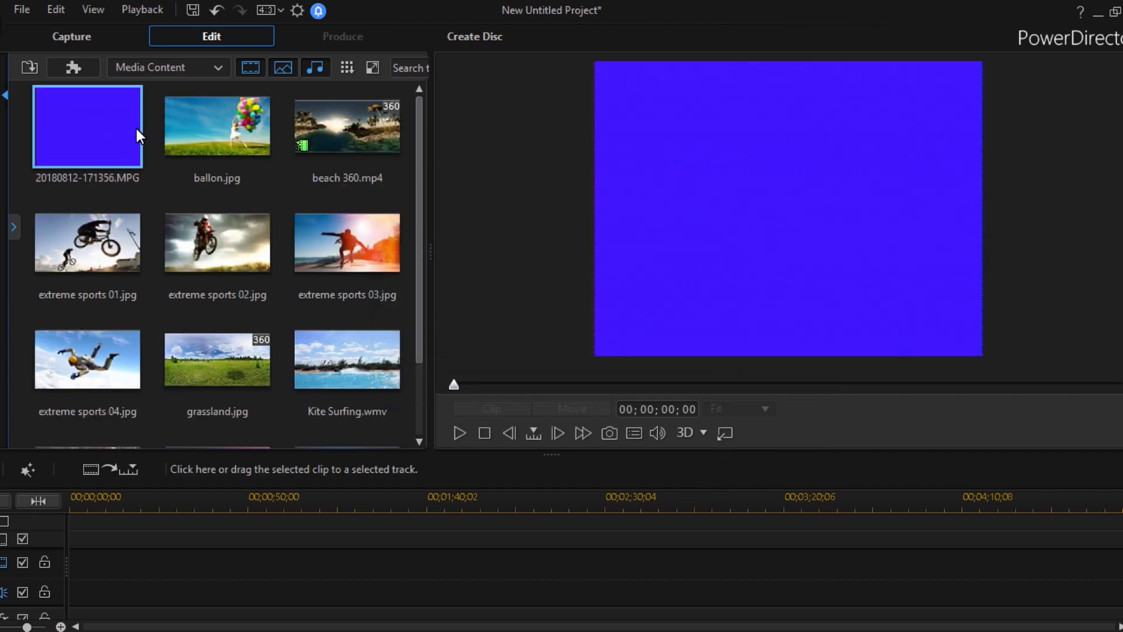
# Place the imported 20180812-171356.MPG clip at the start of the first video track and preview it briefly.
pyautogui.moveTo(78, 129); pyautogui.dragTo(81, 572)
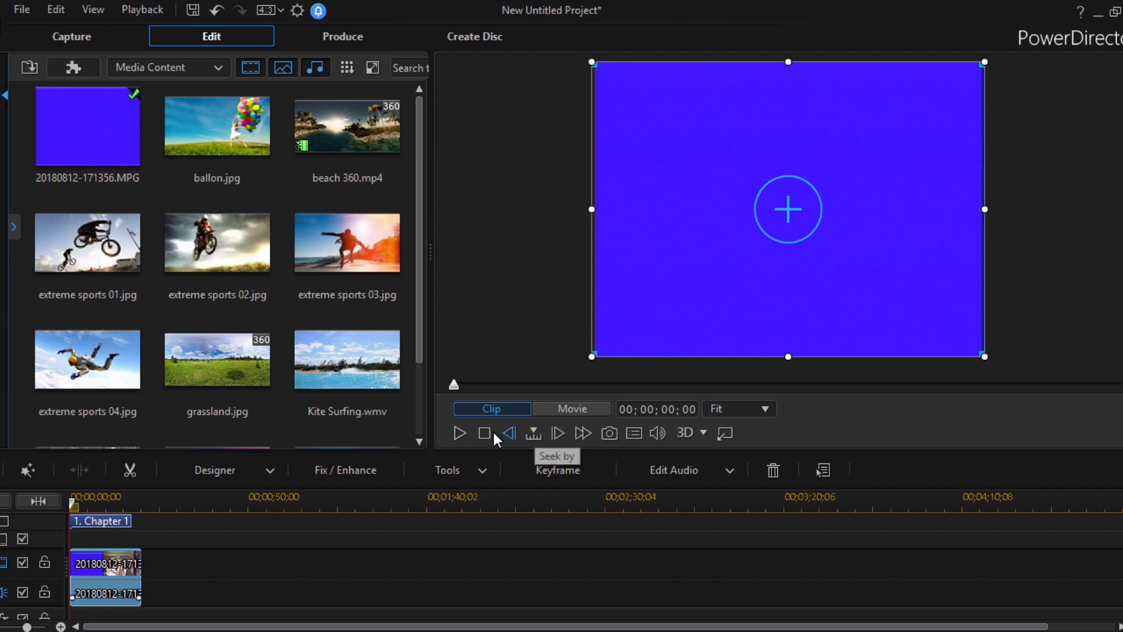
pyautogui.click(459, 433)
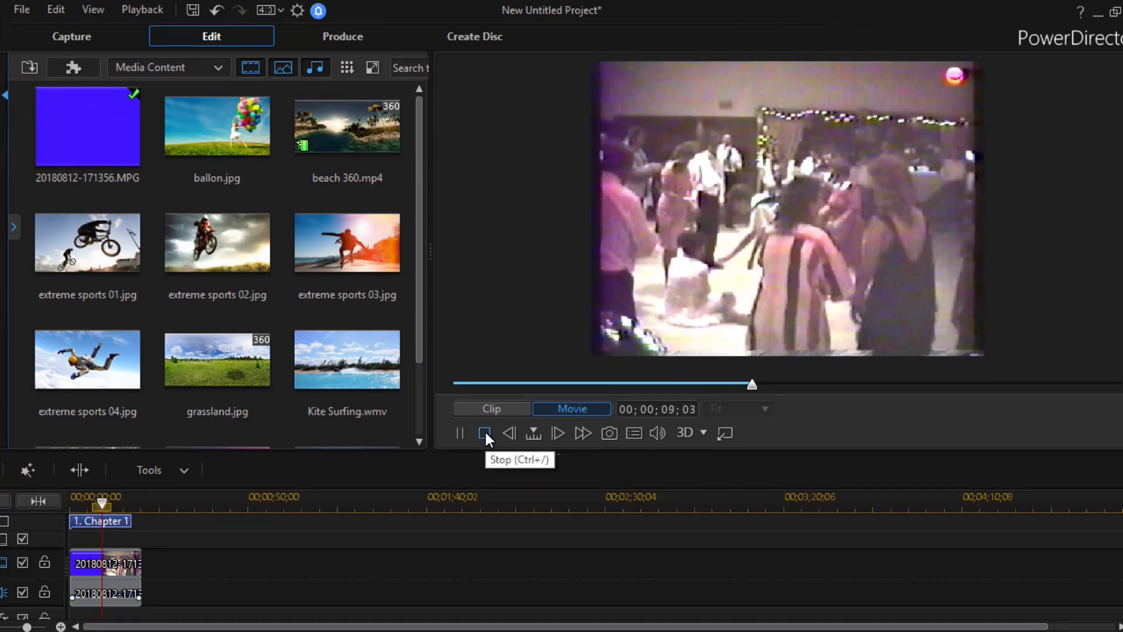
pyautogui.click(485, 433)
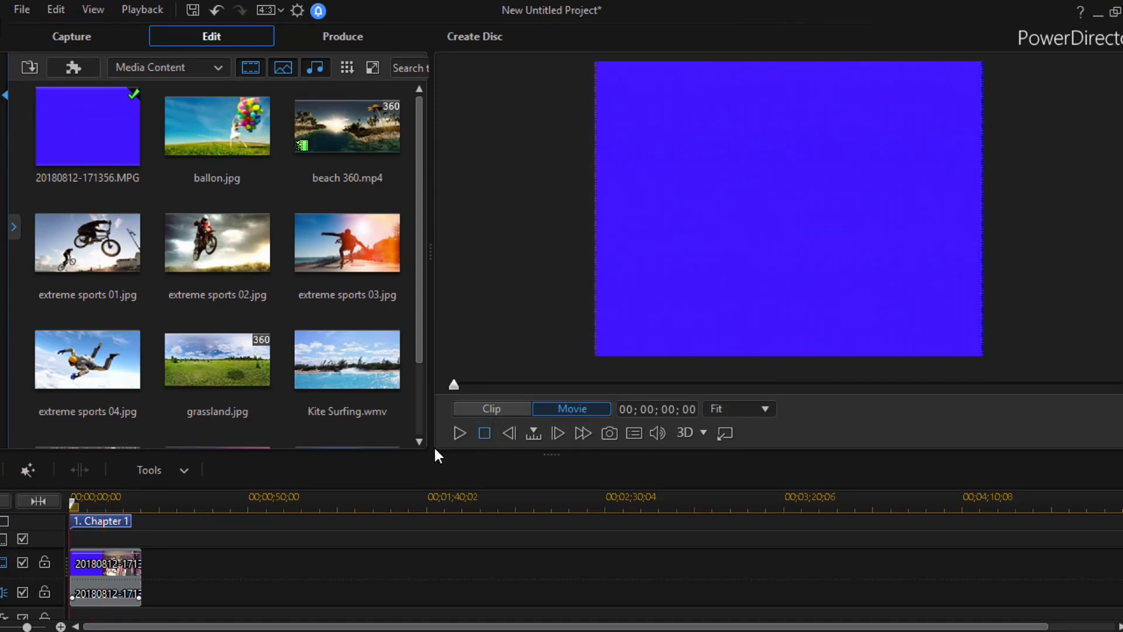
# Split the clip at about 00;00;08;18, remove the blue-screen opening part with the gap filled, and play the trimmed clip.
pyautogui.moveTo(72, 503); pyautogui.dragTo(102, 504)
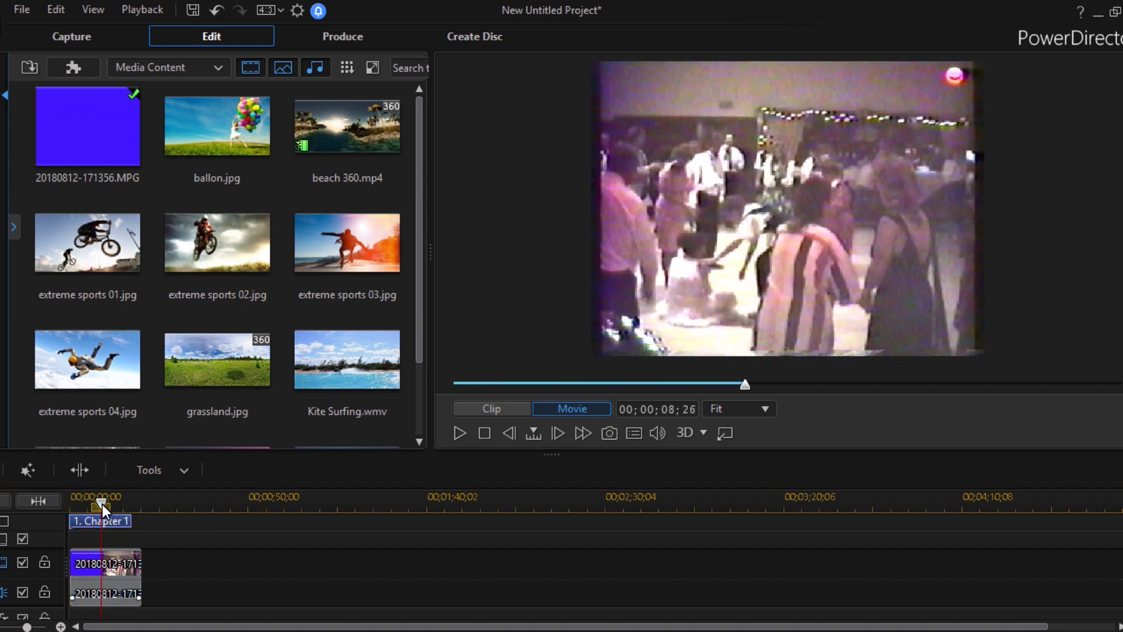
pyautogui.click(76, 472)
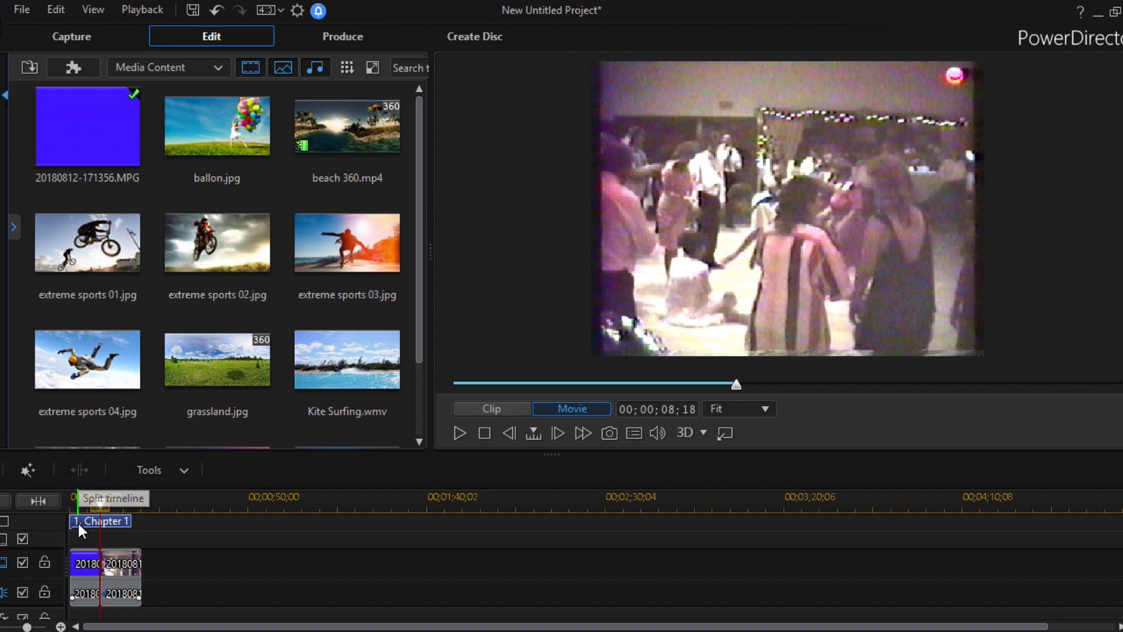
pyautogui.click(83, 564)
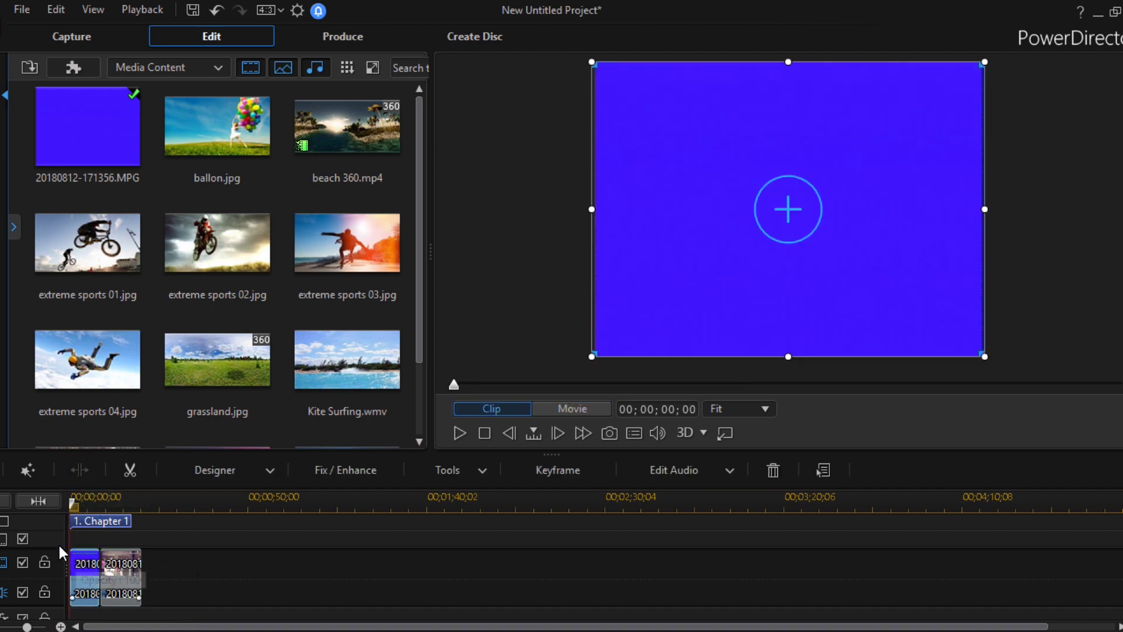
pyautogui.press('Delete')
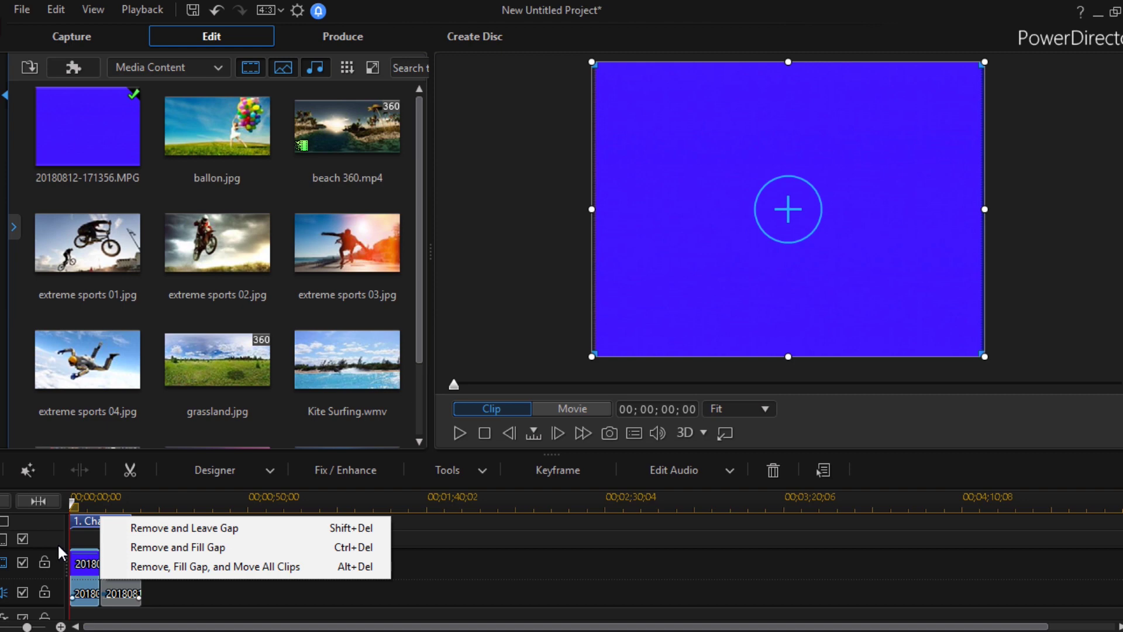
pyautogui.click(171, 548)
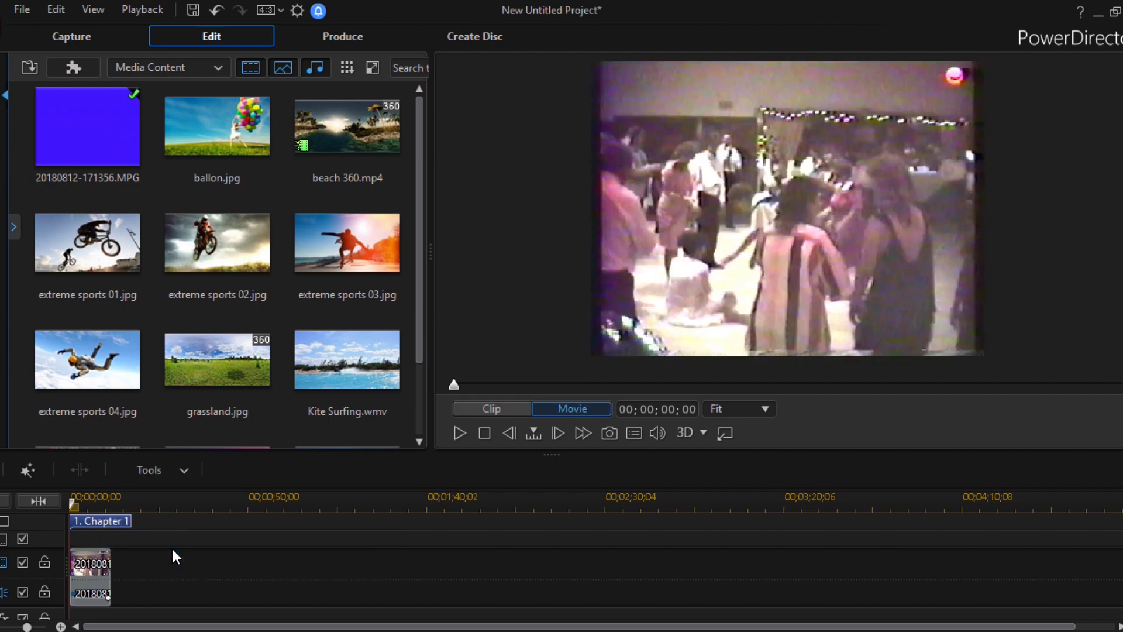
pyautogui.click(458, 433)
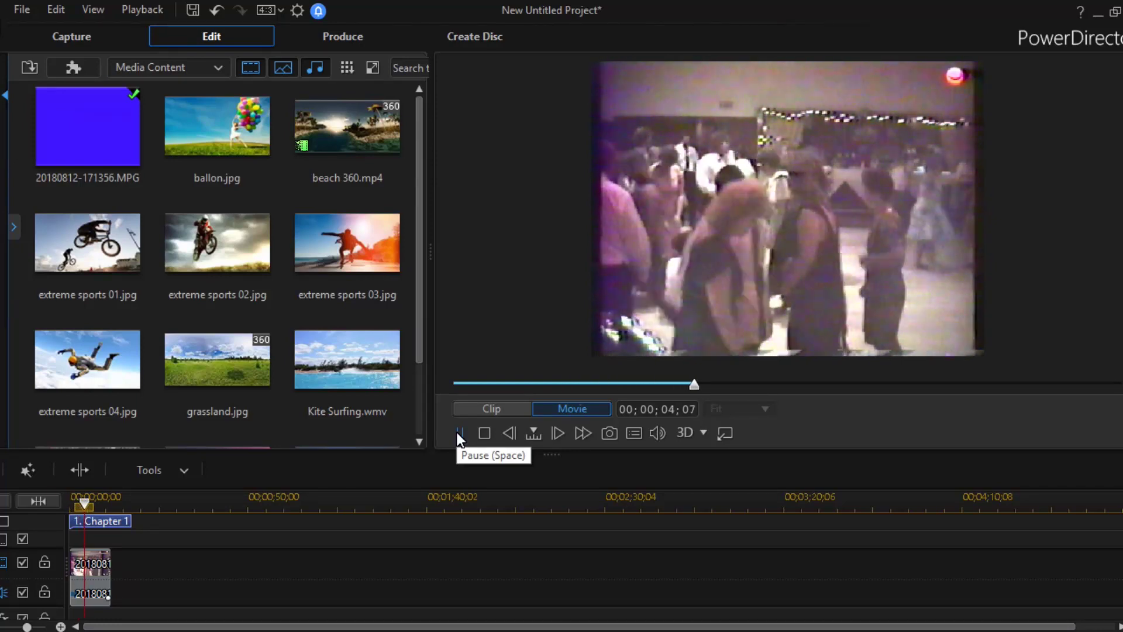
# Pause playback and split the clip on the first video track at 00;00;04;22 and at 00;00;08;11.
pyautogui.click(457, 433)
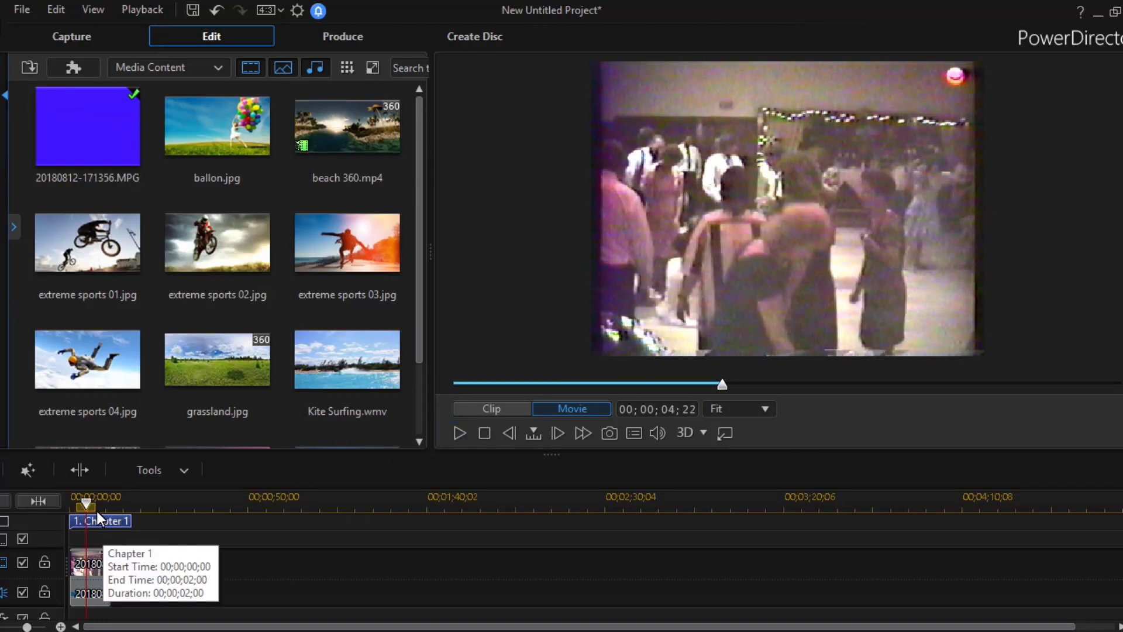
pyautogui.click(80, 470)
pyautogui.moveTo(88, 506); pyautogui.dragTo(104, 502)
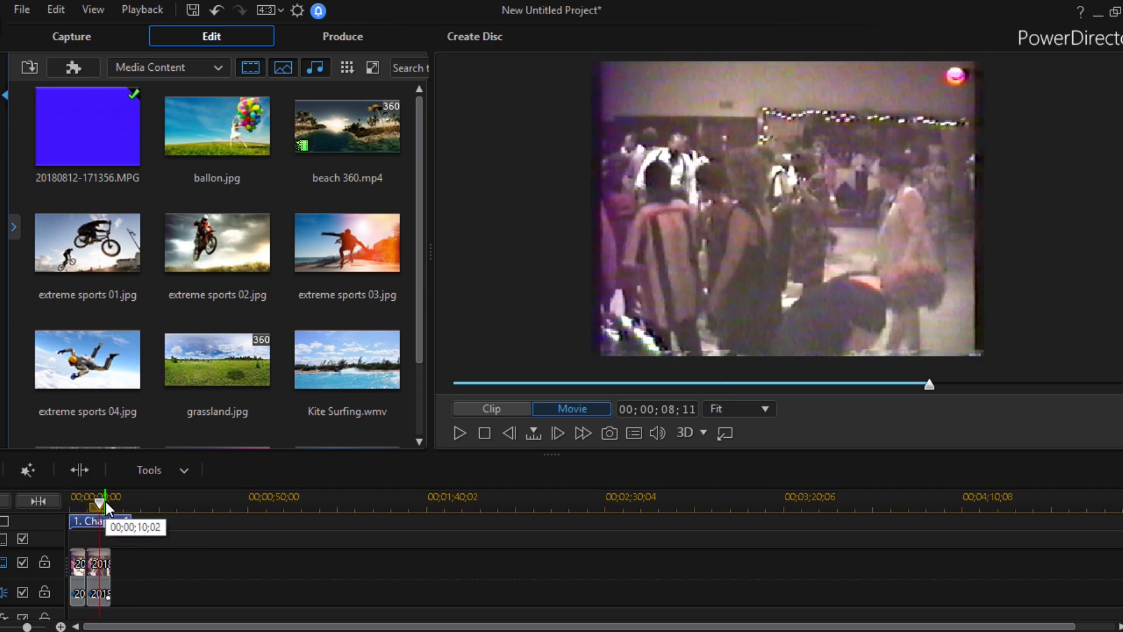
pyautogui.click(76, 470)
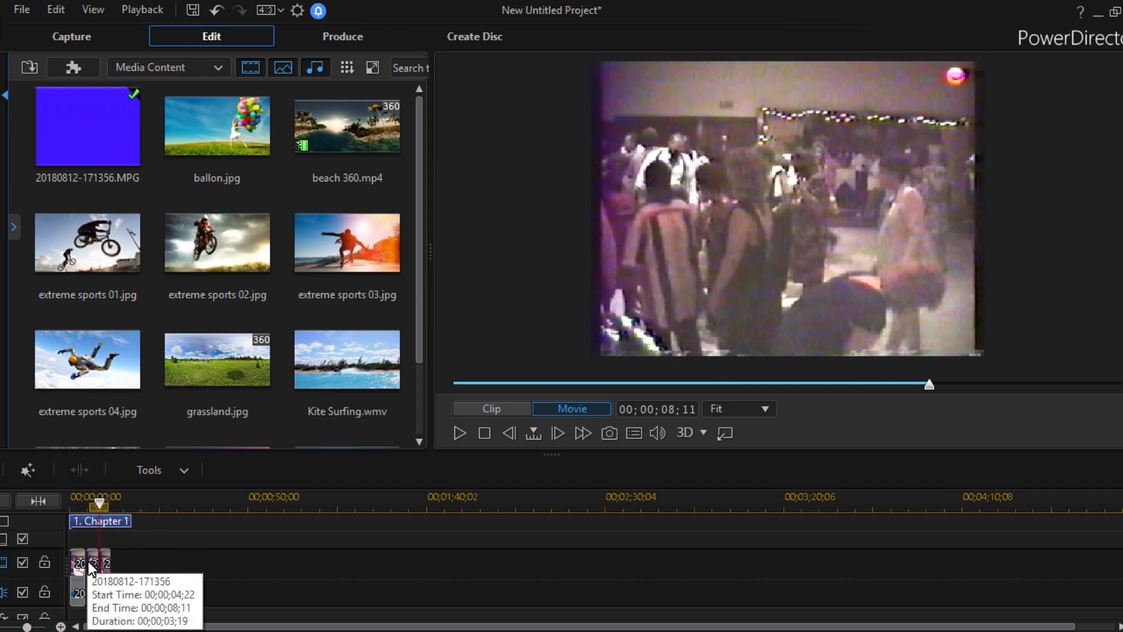
# Remove the middle segment between the two splits and fill the gap.
pyautogui.click(91, 562)
pyautogui.press('Delete')
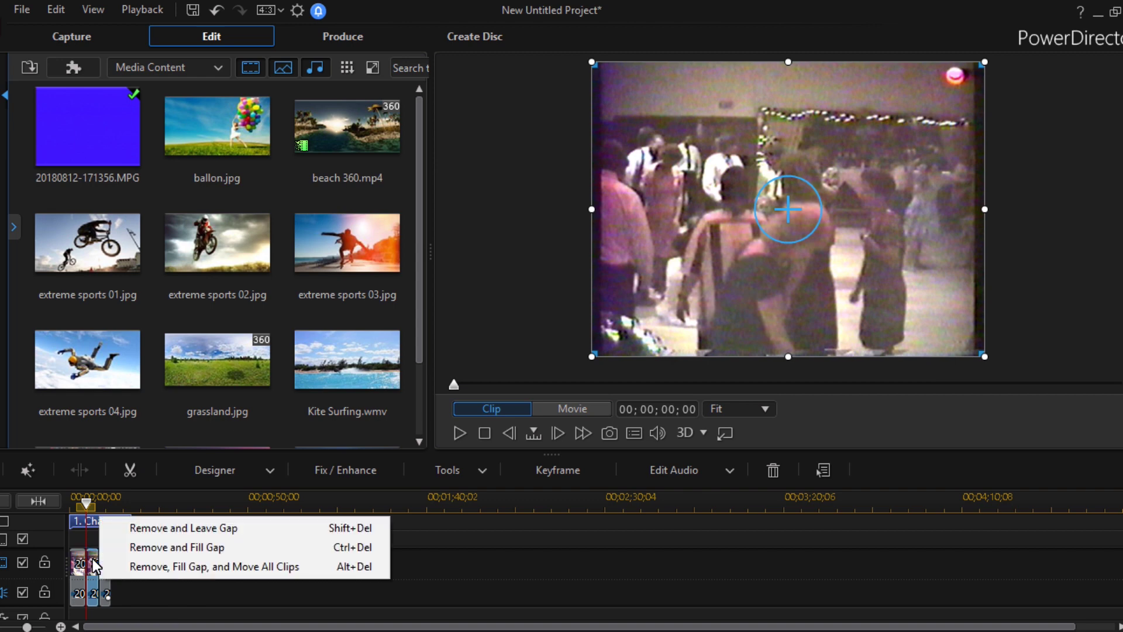
pyautogui.click(159, 547)
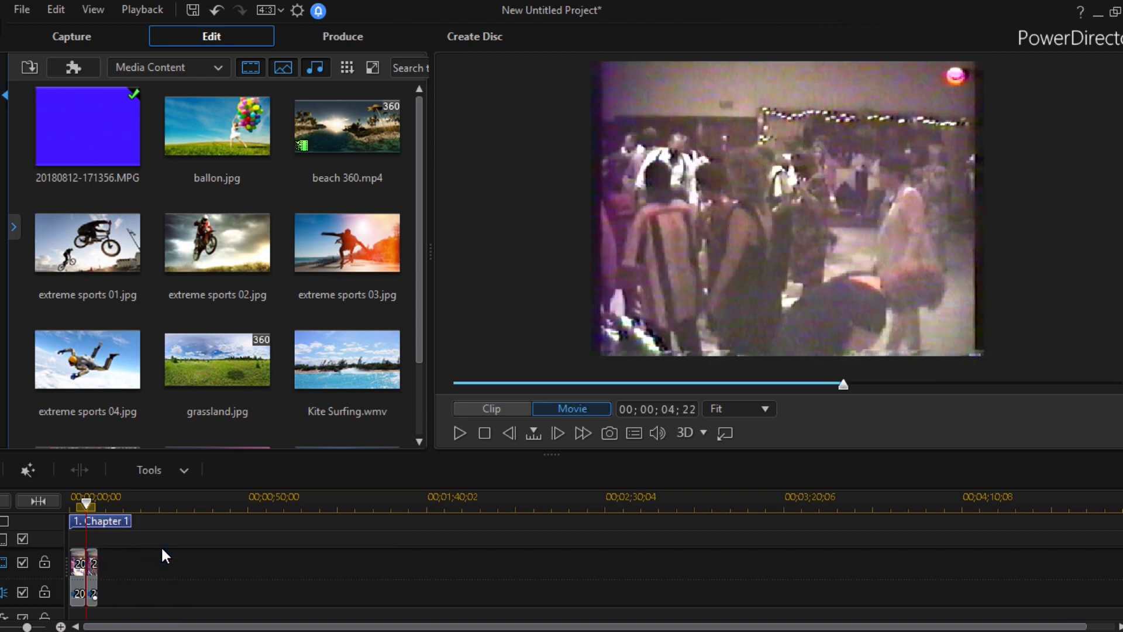
# Play the edited movie from near the start of the timeline to check the cut.
pyautogui.moveTo(93, 505); pyautogui.dragTo(78, 508)
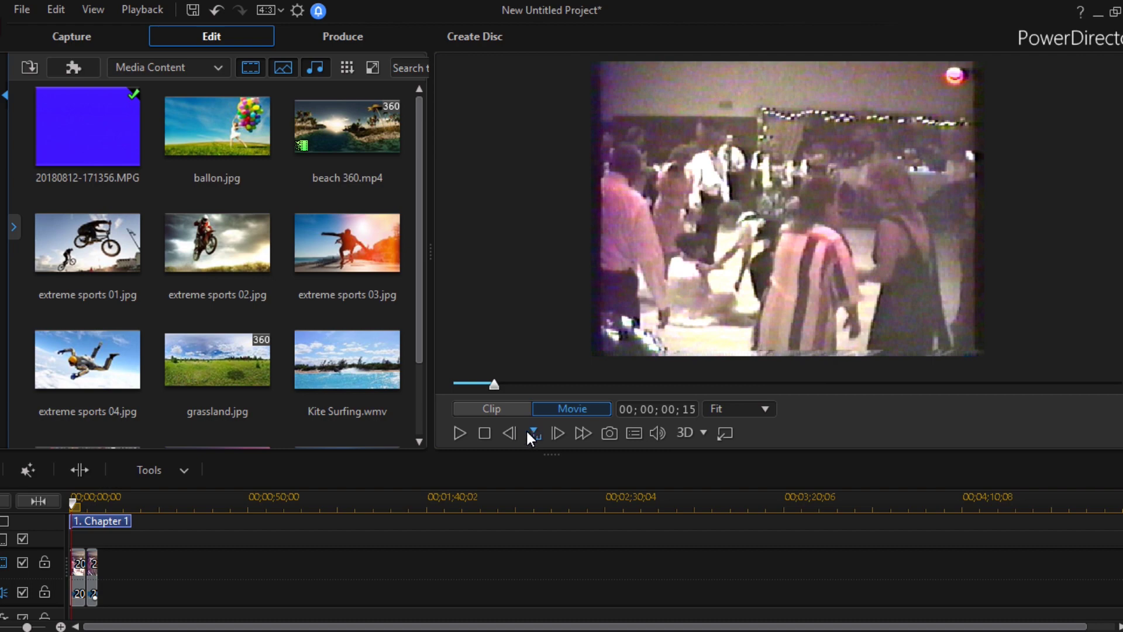
pyautogui.click(459, 434)
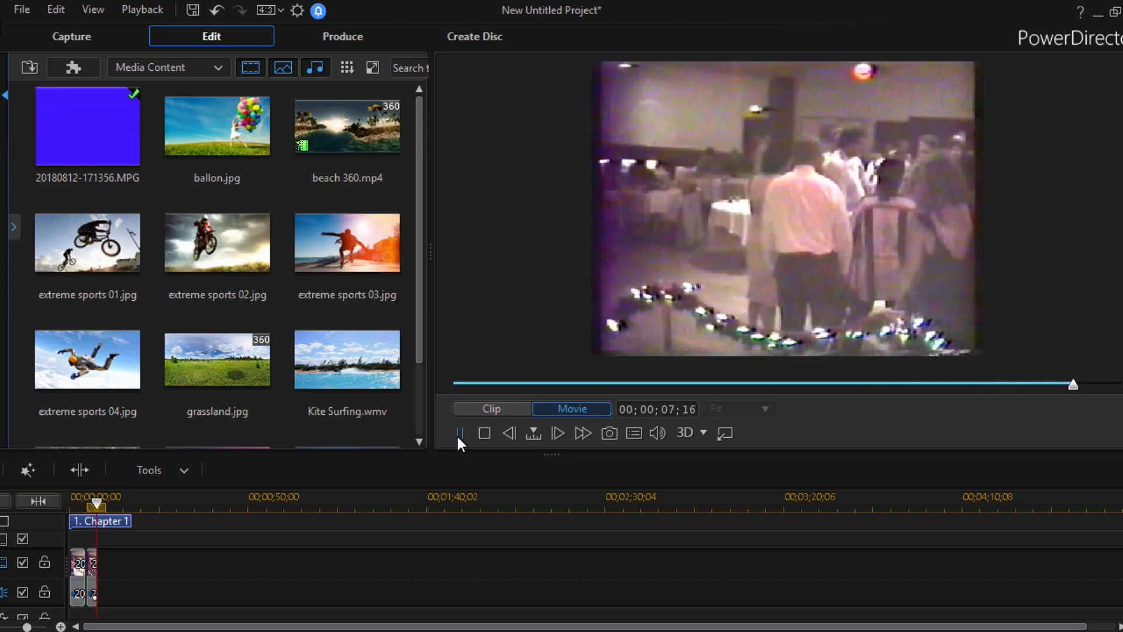
pyautogui.click(459, 433)
pyautogui.click(459, 433)
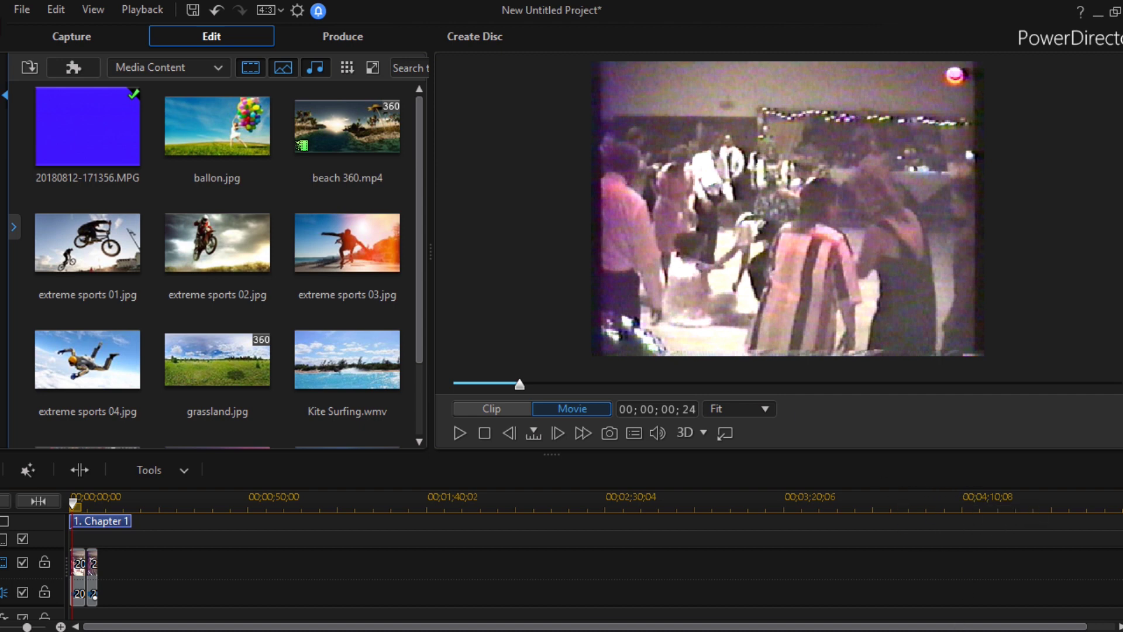
pyautogui.moveTo(911, 631)
pyautogui.click(911, 631)
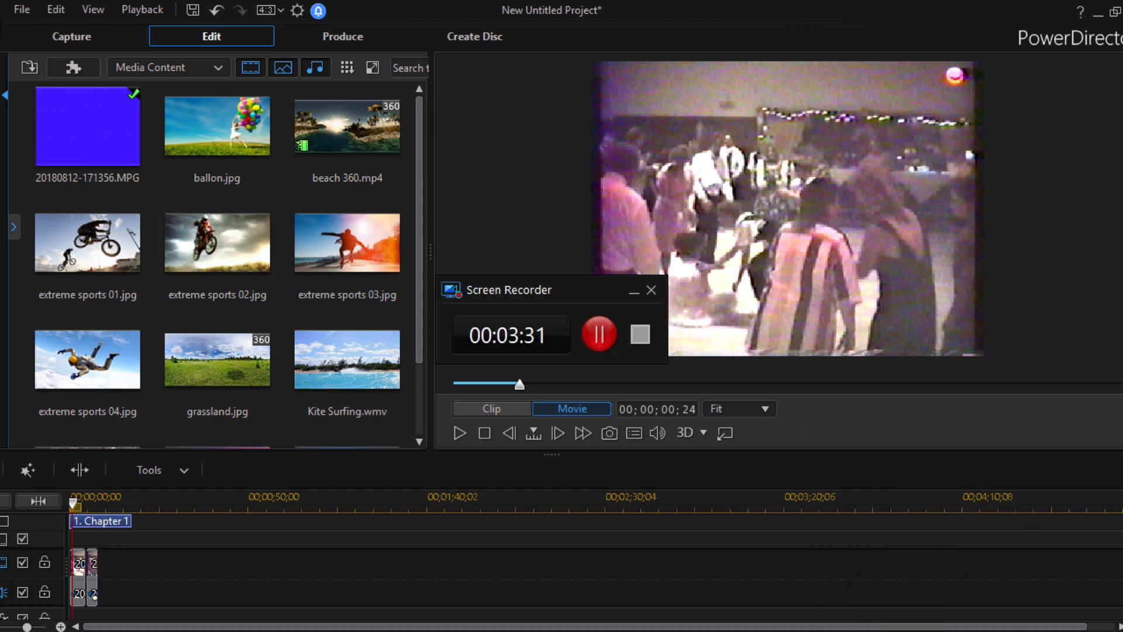